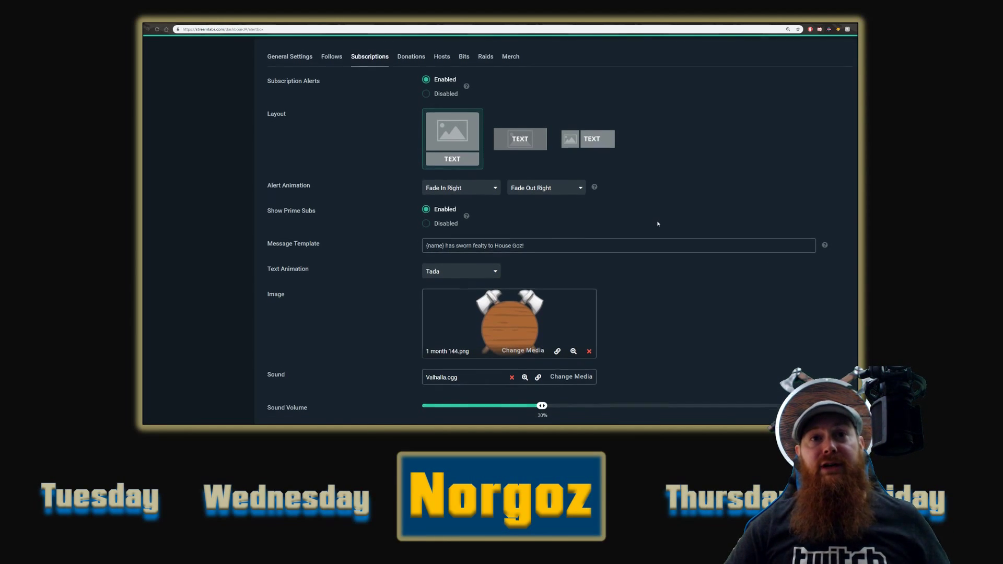
scroll(656, 224, down, 2)
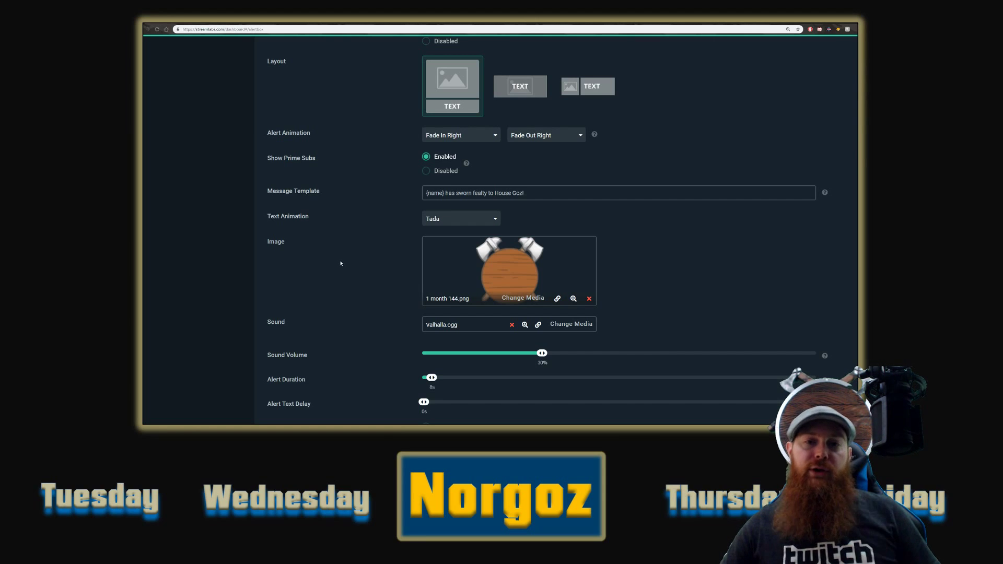
scroll(341, 263, up, 15)
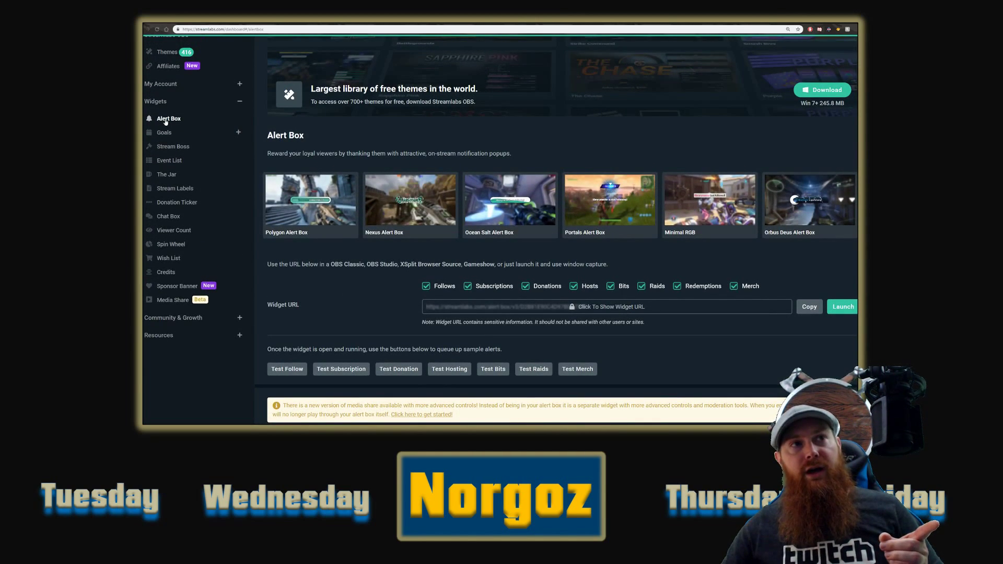
scroll(239, 164, down, 5)
scroll(240, 165, down, 2)
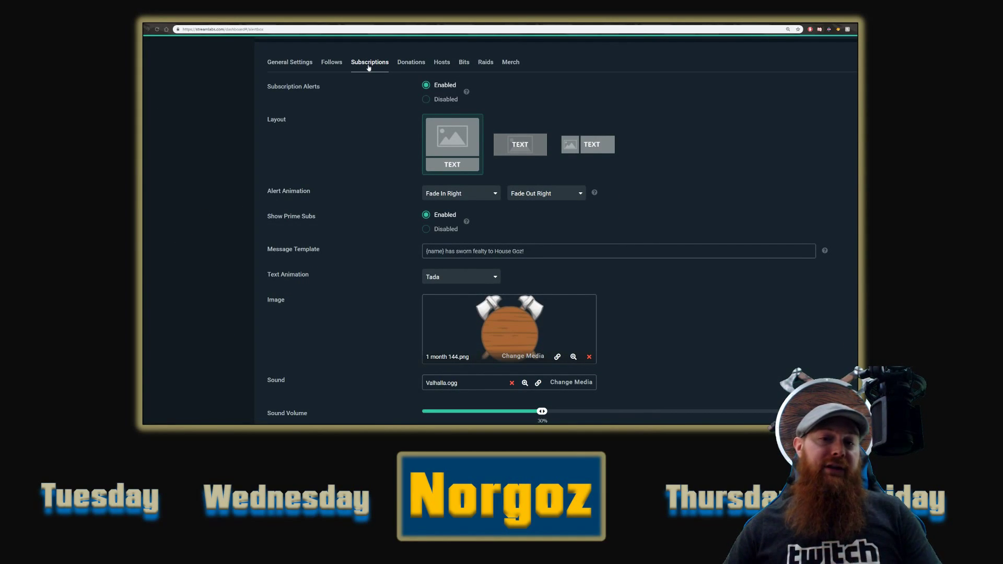
scroll(363, 109, down, 2)
scroll(360, 112, up, 1)
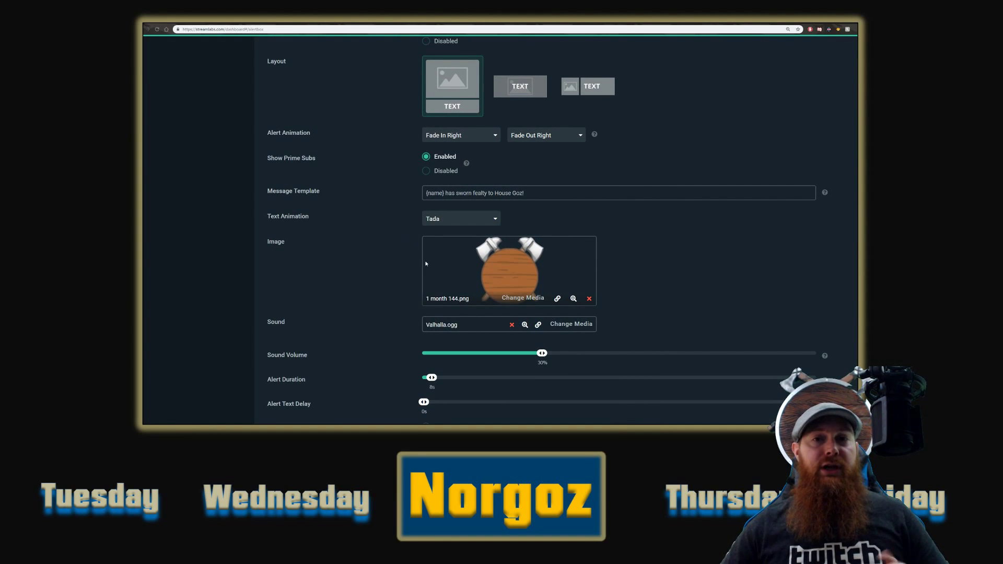
click(514, 305)
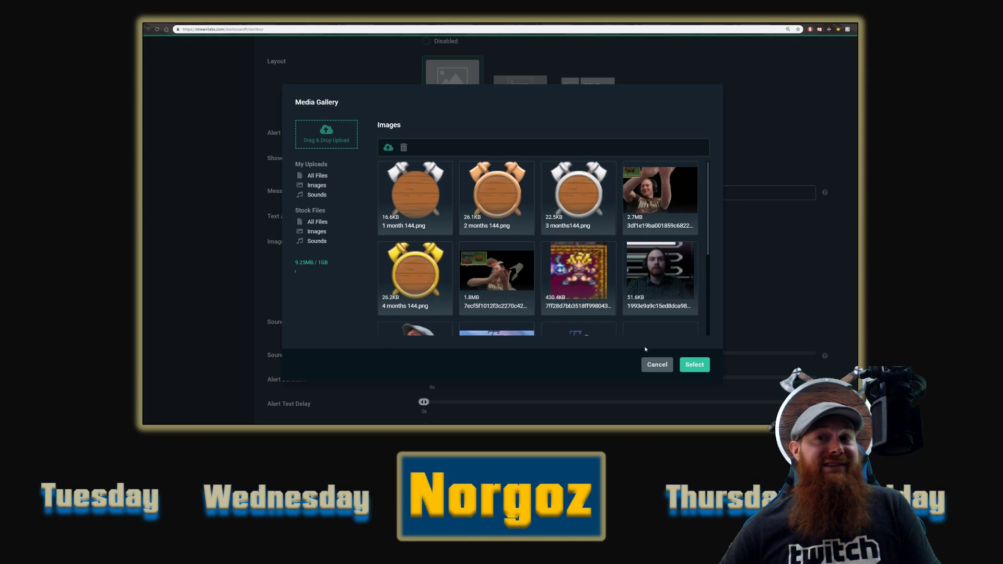
click(657, 365)
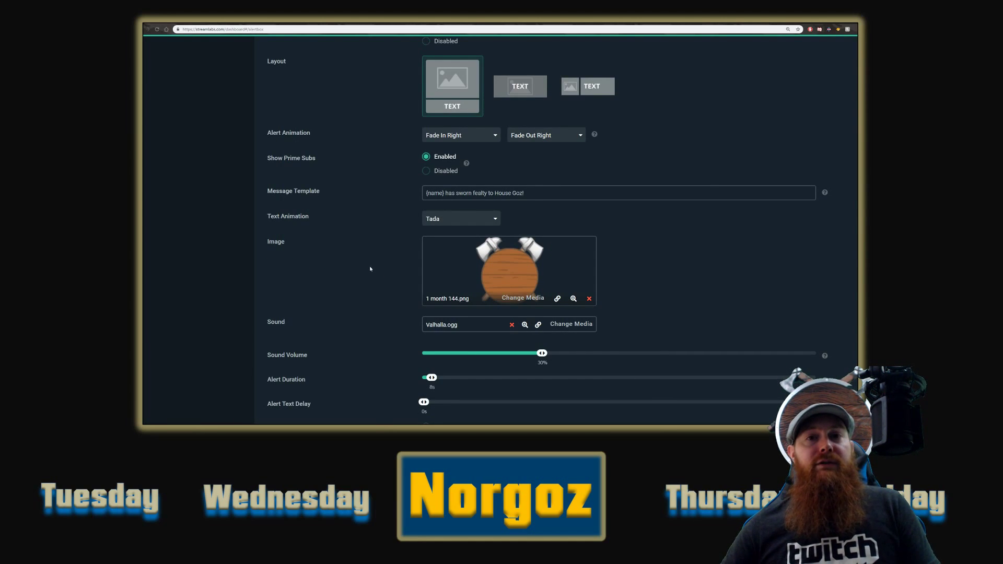
Under Alert Variations, add a new variation that copies the current subscription alert settings
scroll(365, 258, down, 7)
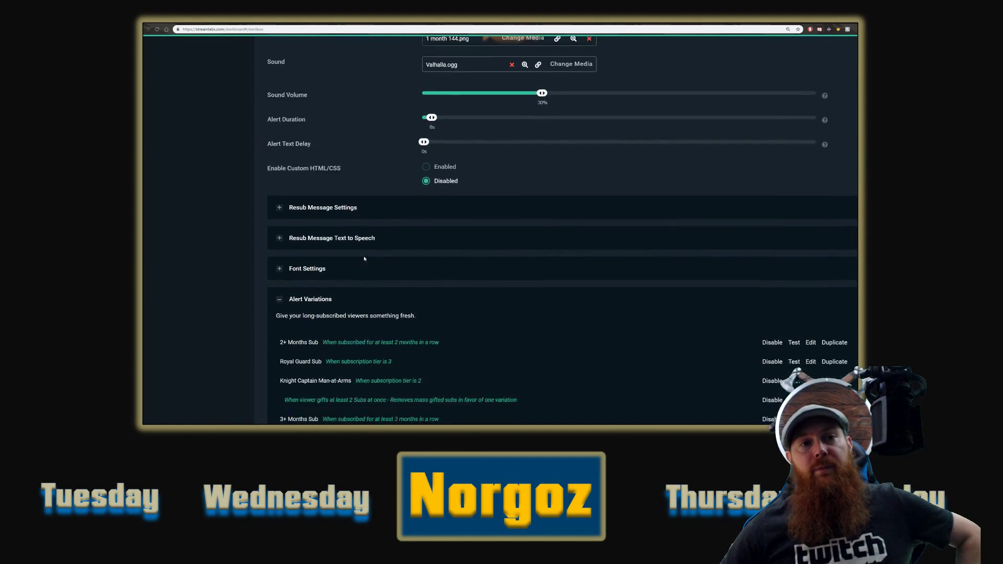
scroll(365, 258, down, 2)
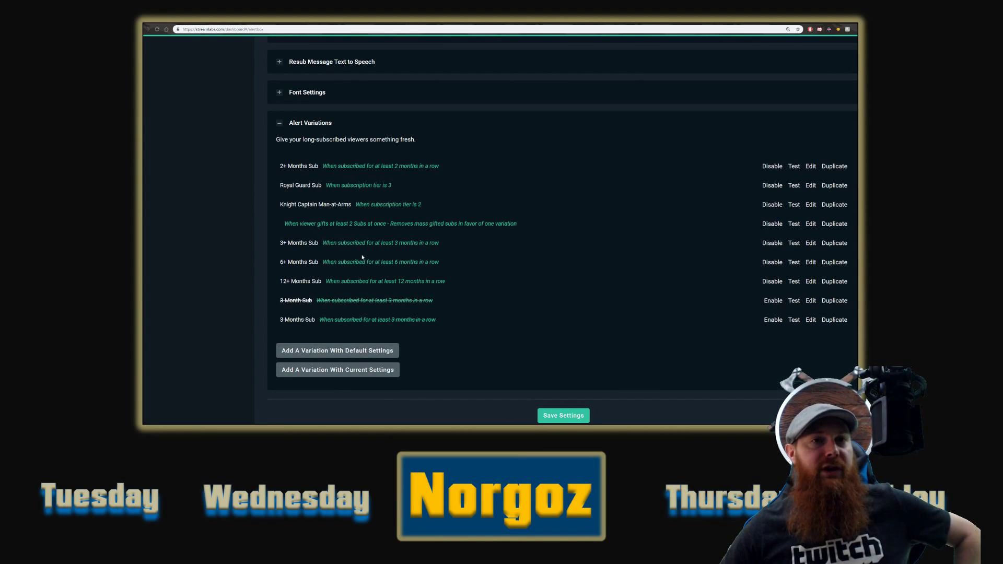
click(280, 123)
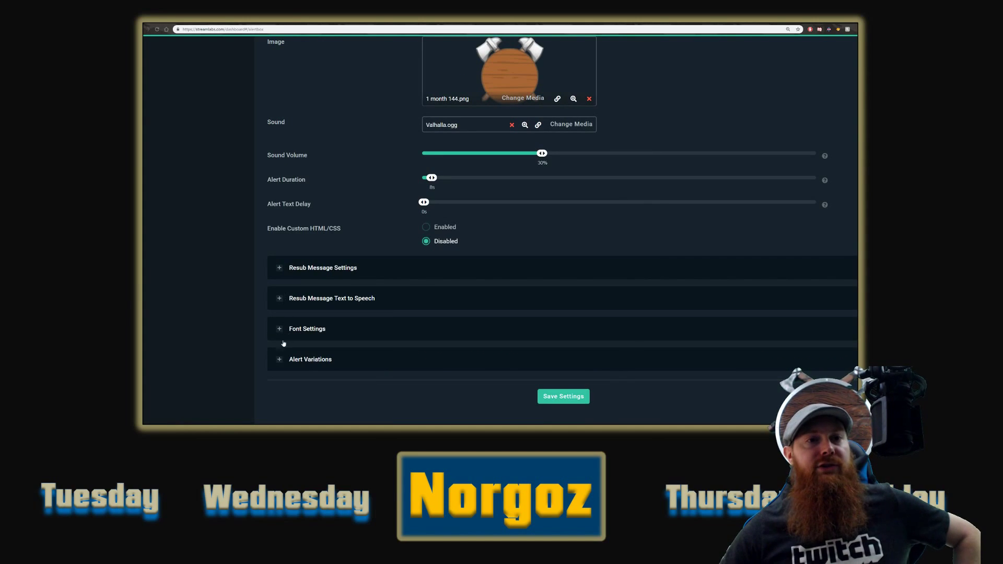
click(280, 355)
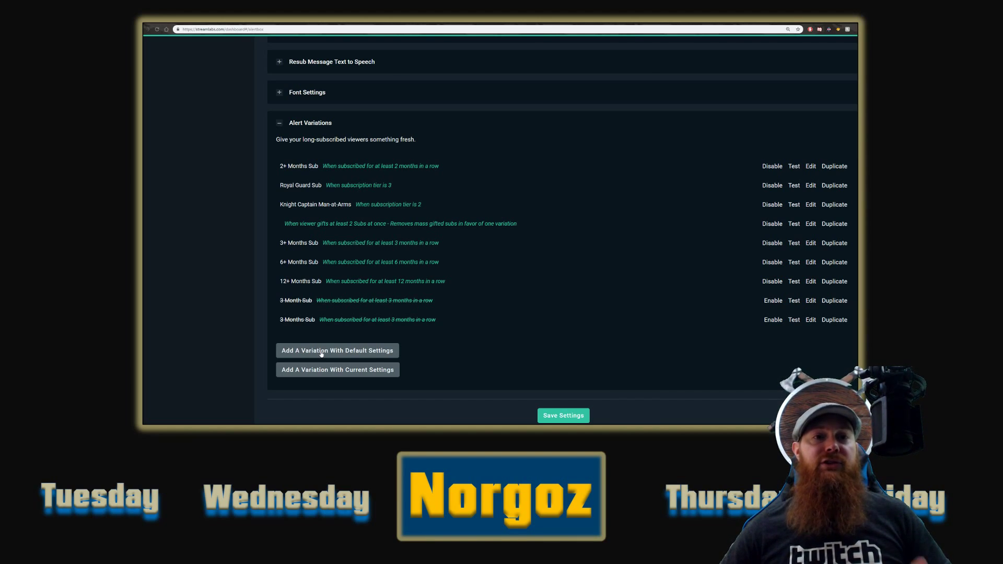
click(363, 371)
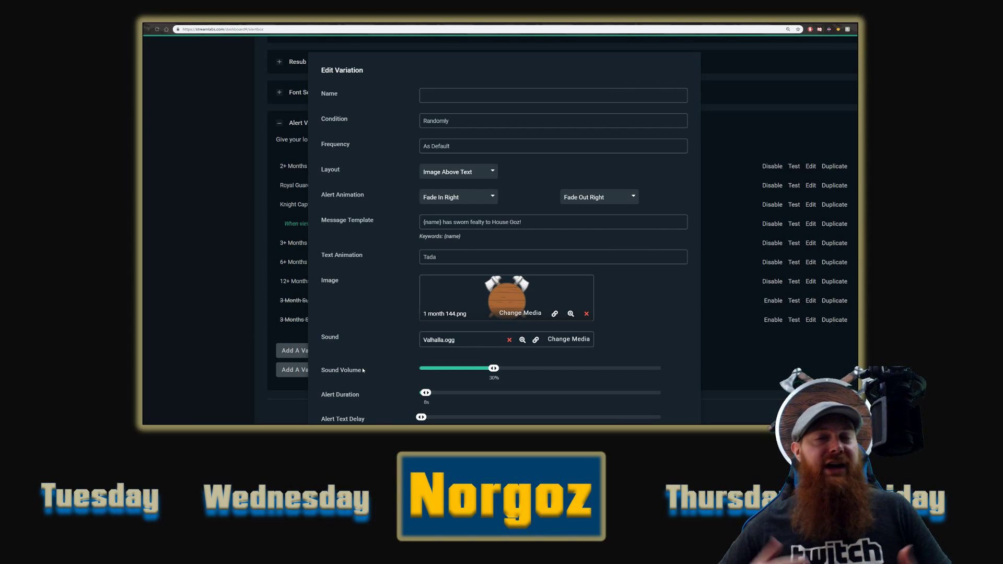
Set the variation image to 2 months 144.png and name it '3 Month Subscriber'
click(521, 311)
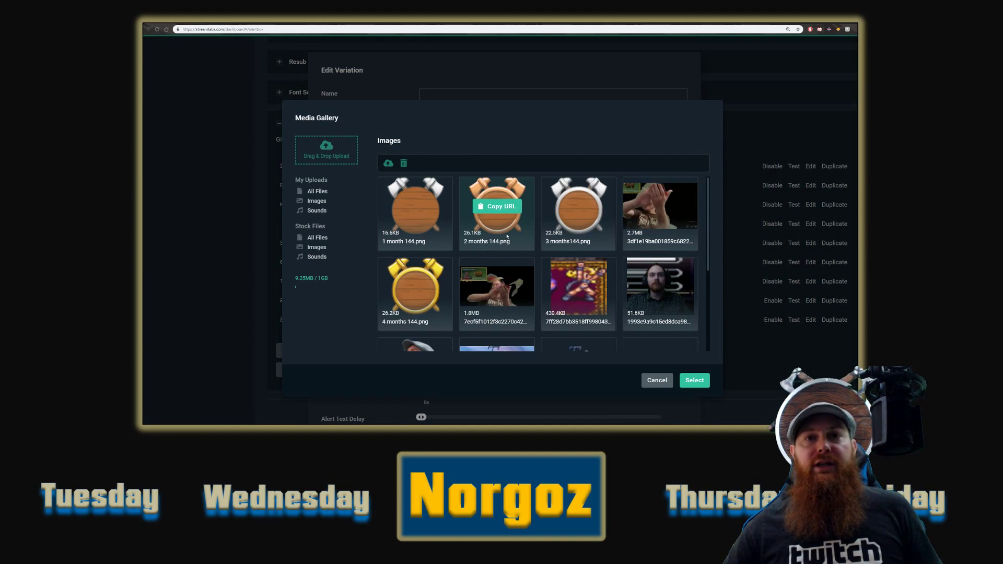
click(497, 225)
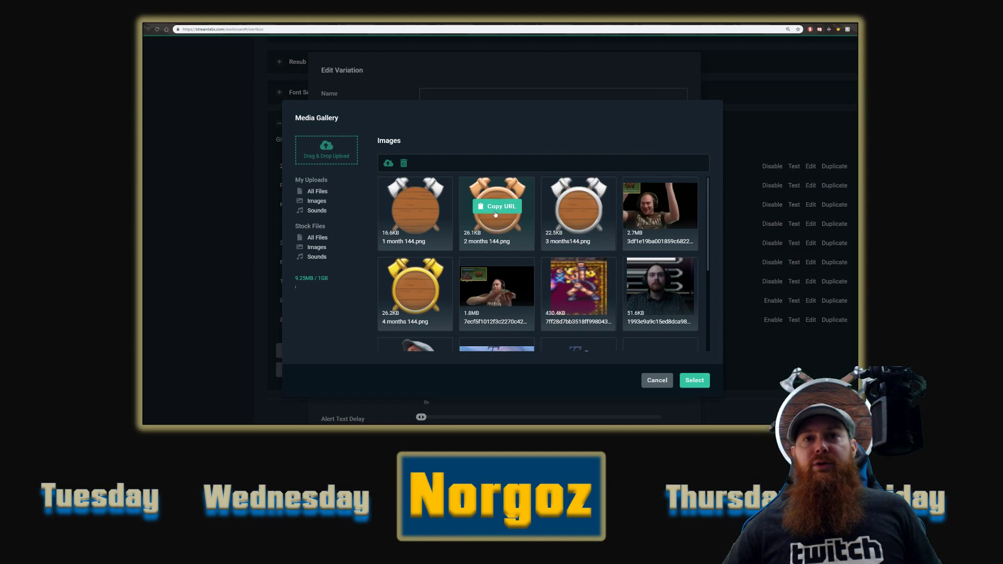
click(695, 380)
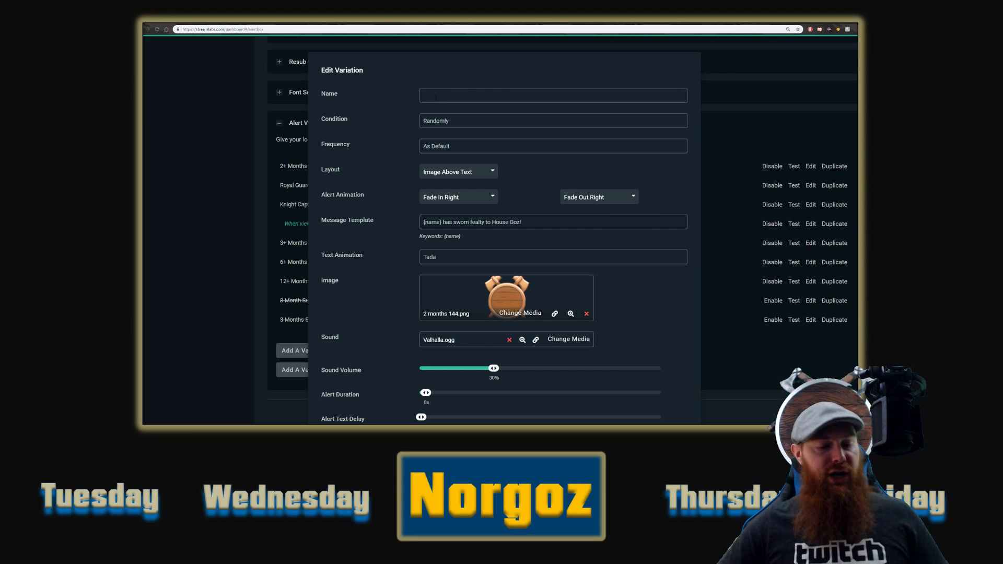
text(3 Month )
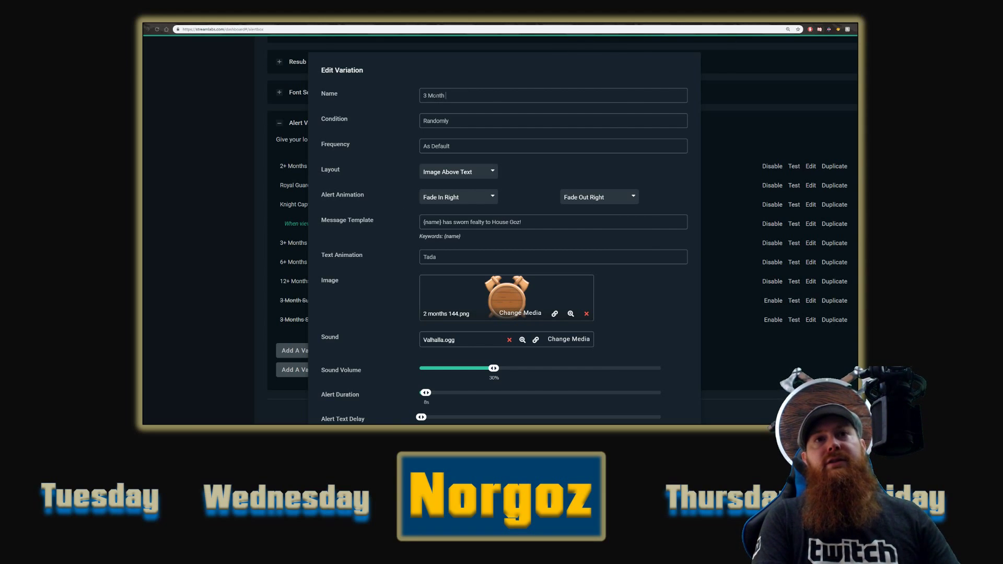
text(Subscriber)
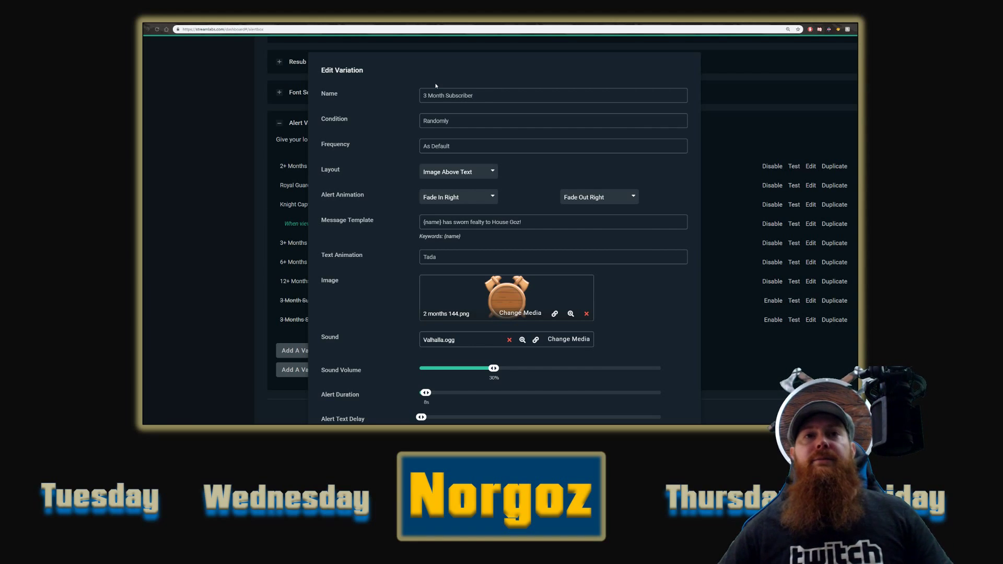
Trigger the variation when months subscribed is at least 3, and review the message template
click(447, 122)
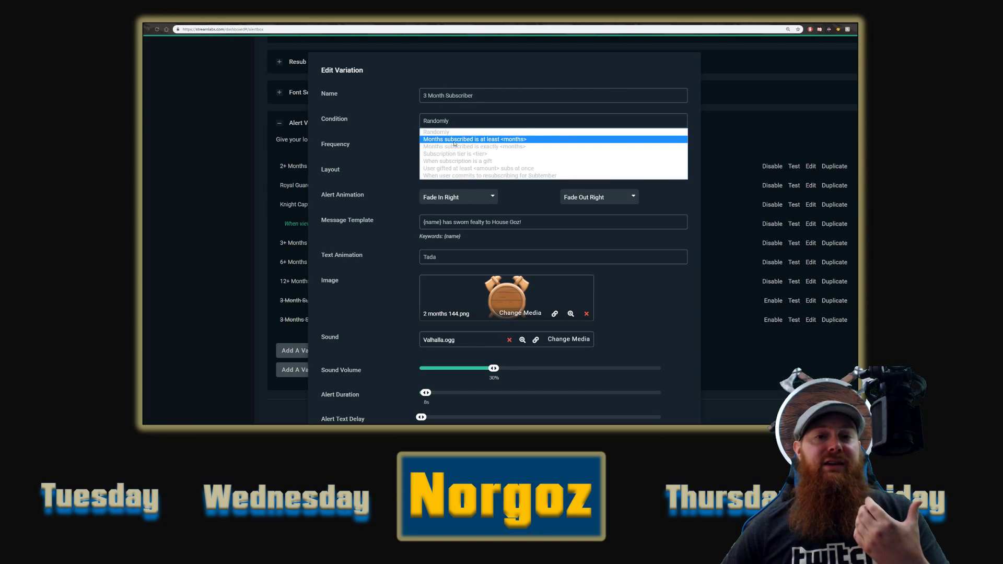
click(455, 139)
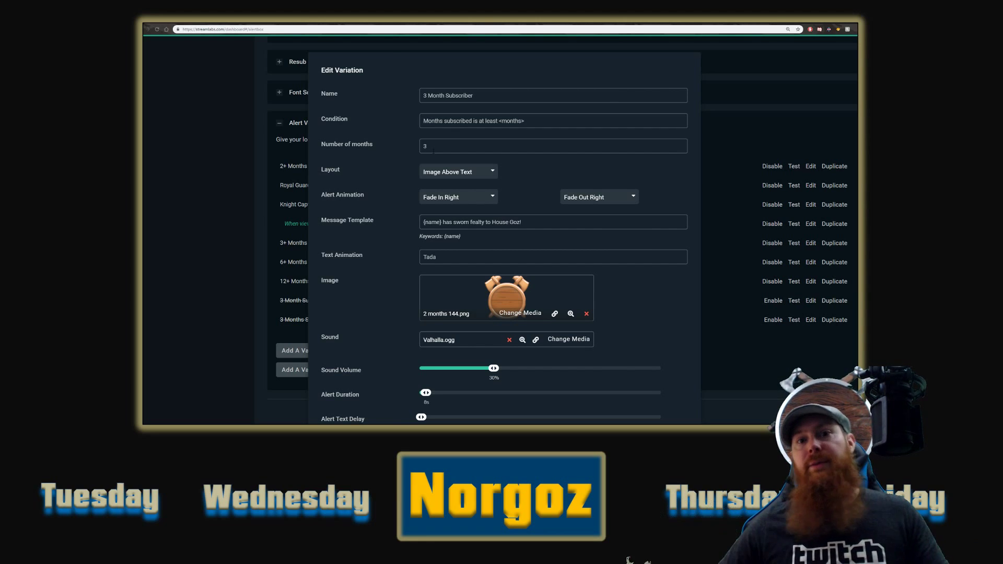
scroll(402, 180, down, 3)
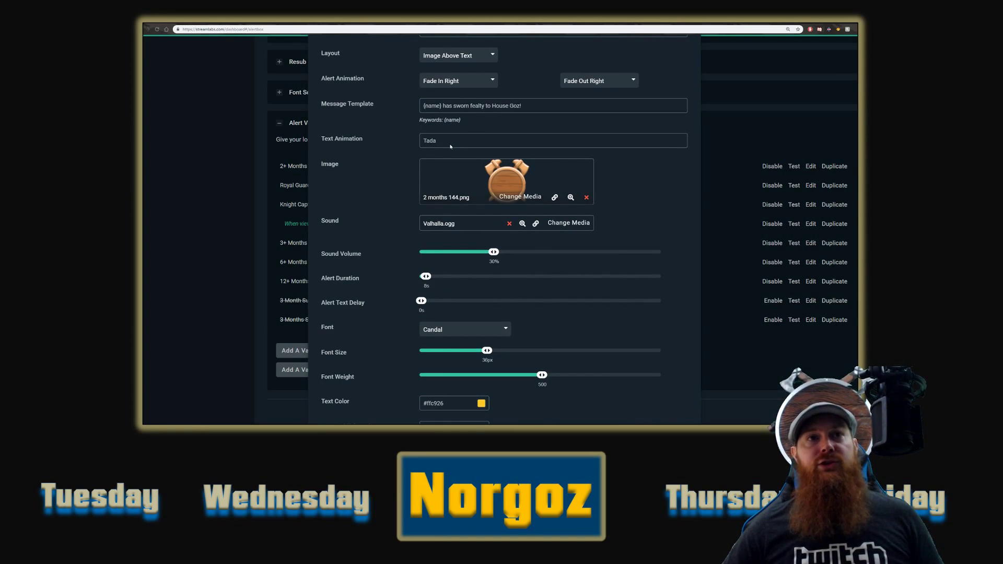
scroll(392, 185, down, 3)
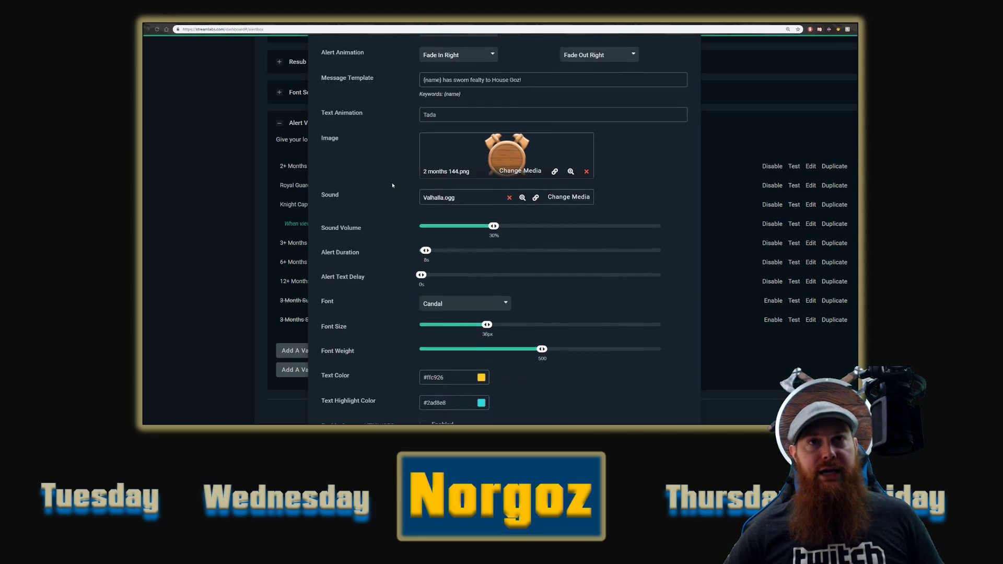
scroll(552, 362, up, 4)
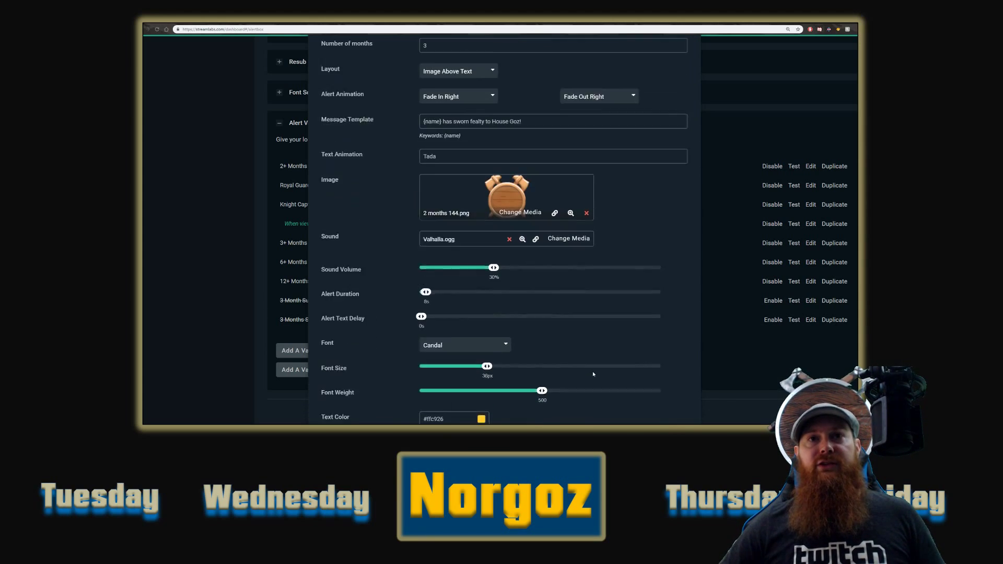
drag(533, 143, 411, 143)
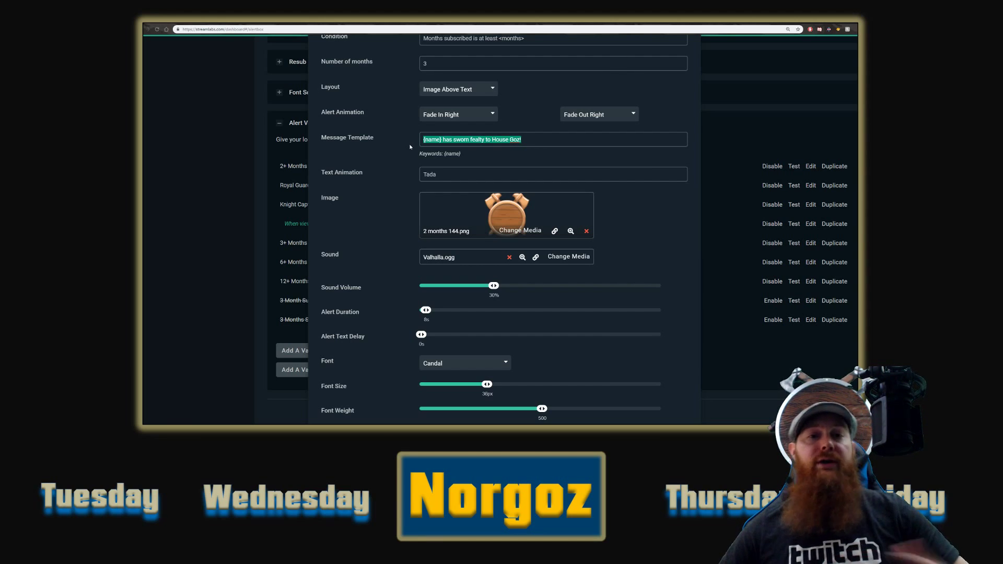
click(405, 171)
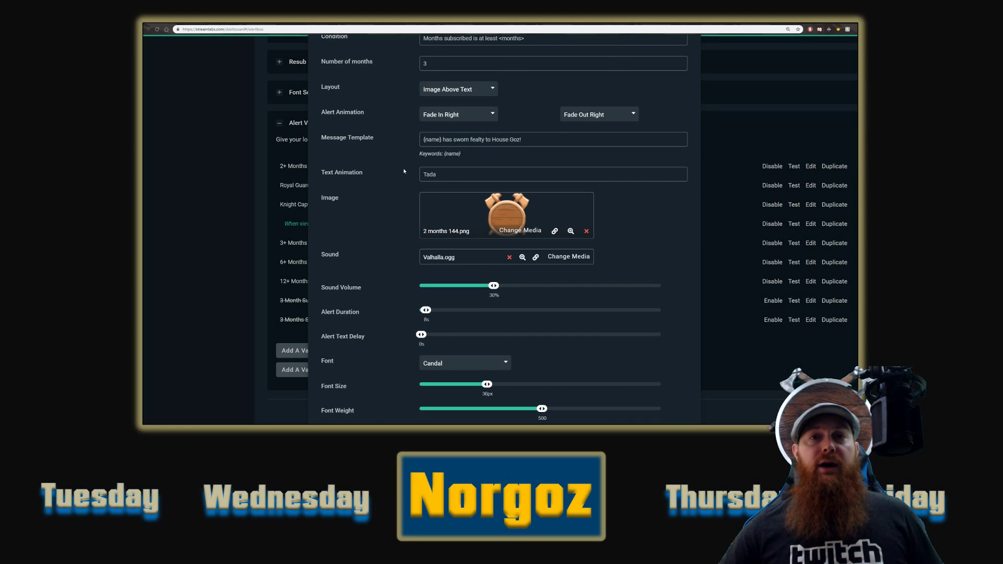
scroll(405, 172, down, 3)
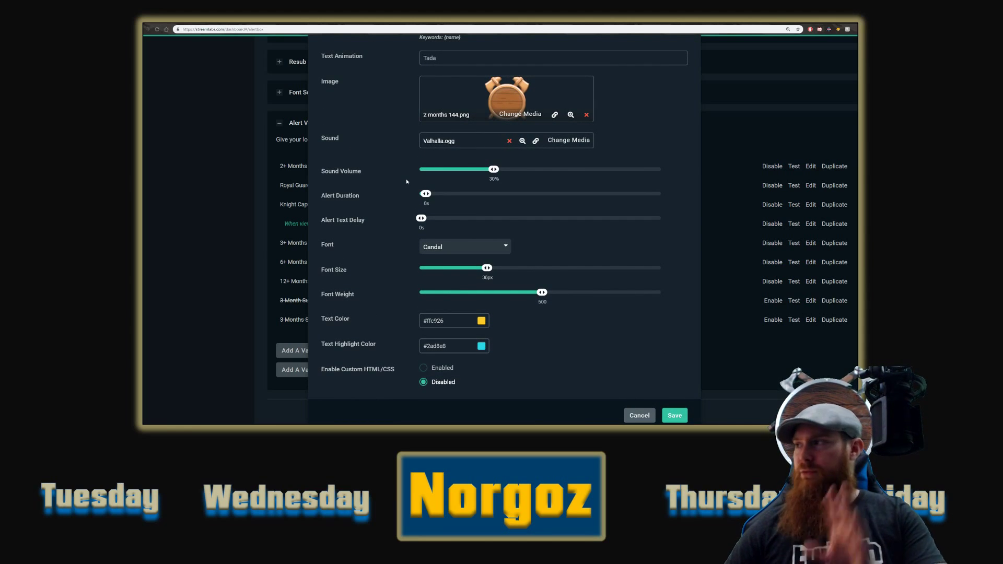
Save the 3 Month Subscriber variation, run its test alert, and reopen its settings
click(675, 415)
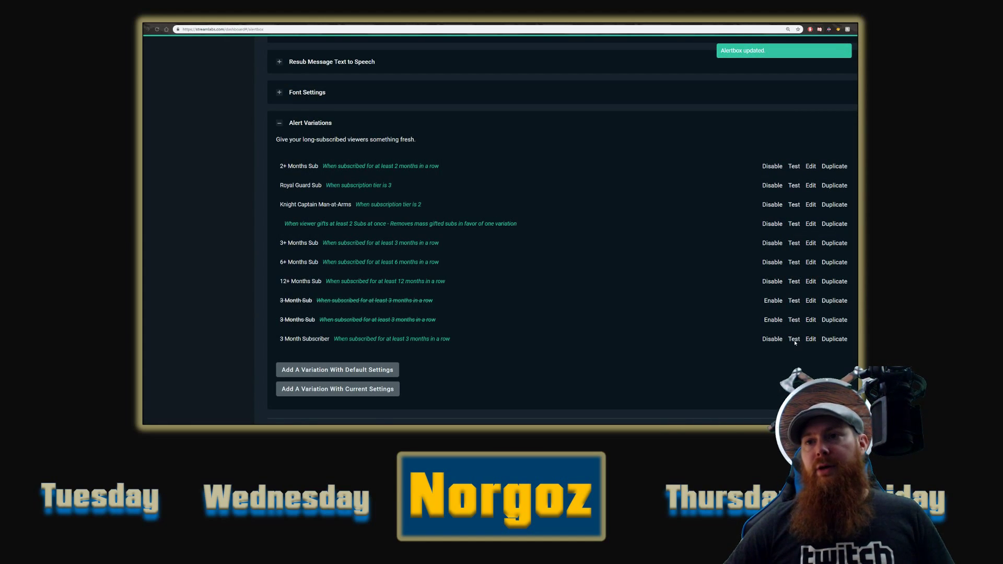
click(794, 340)
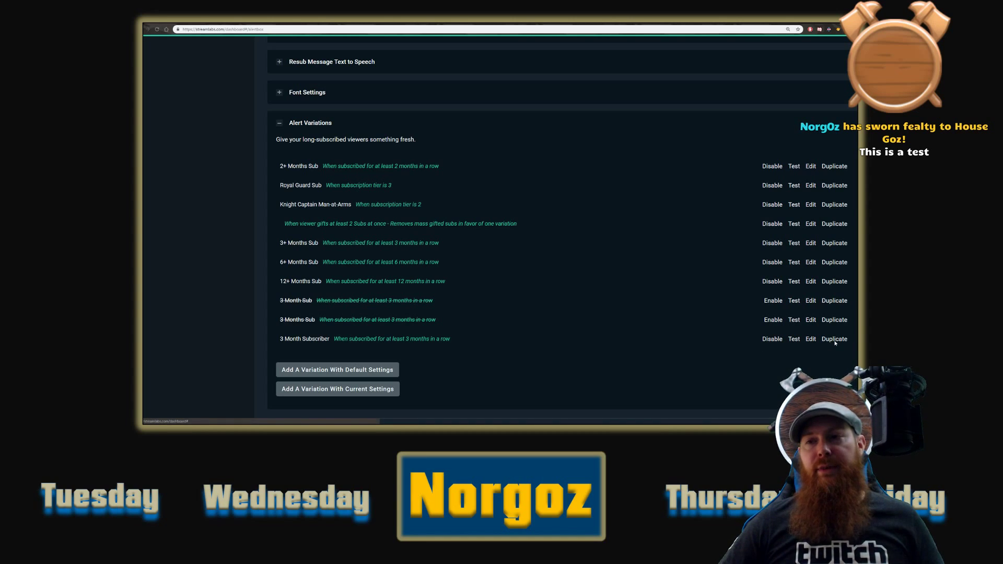
click(811, 339)
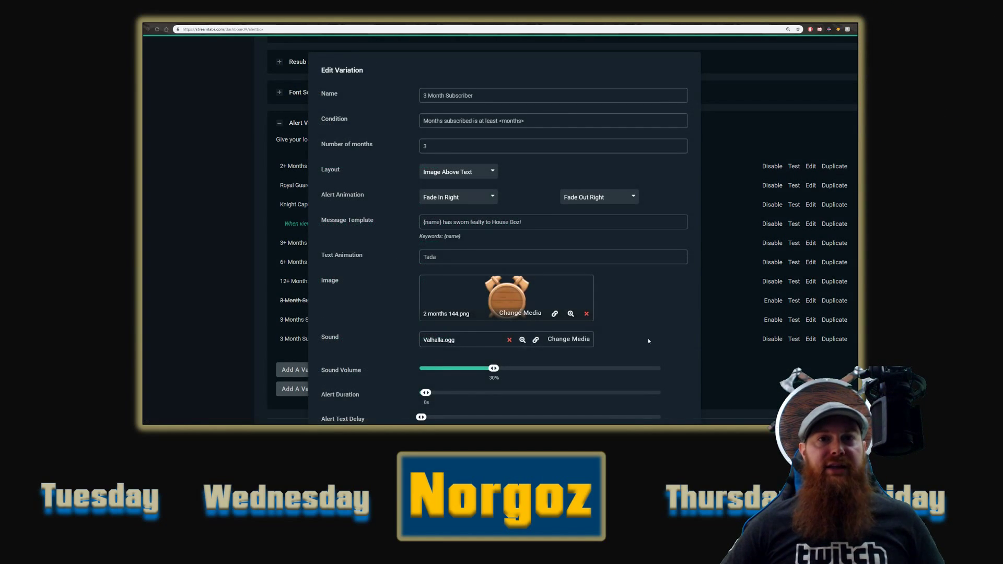
Close the 3 Month Subscriber editor unchanged, keeping 2 months 144.png, and test the 3+ Months Sub alert
scroll(520, 253, down, 2)
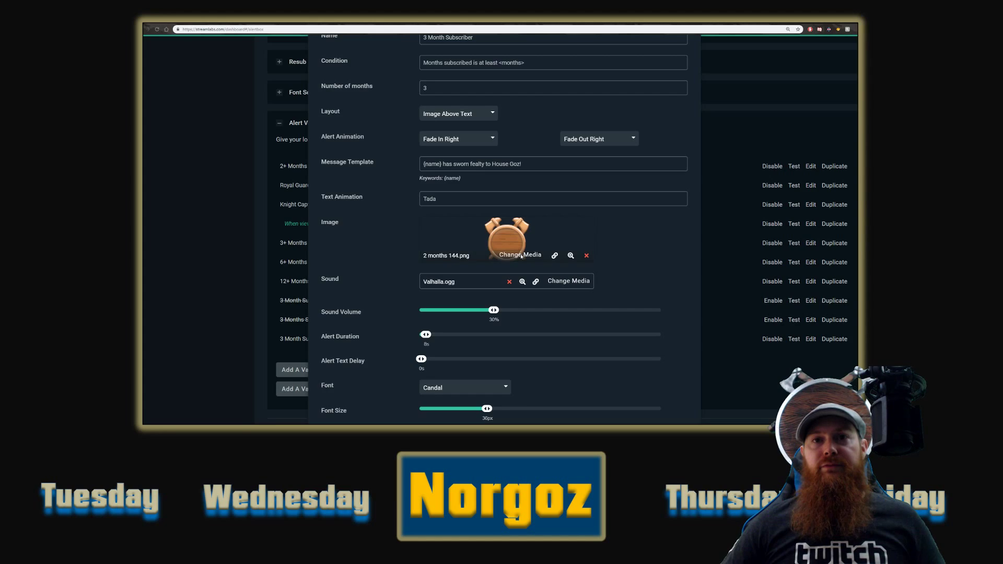
click(520, 254)
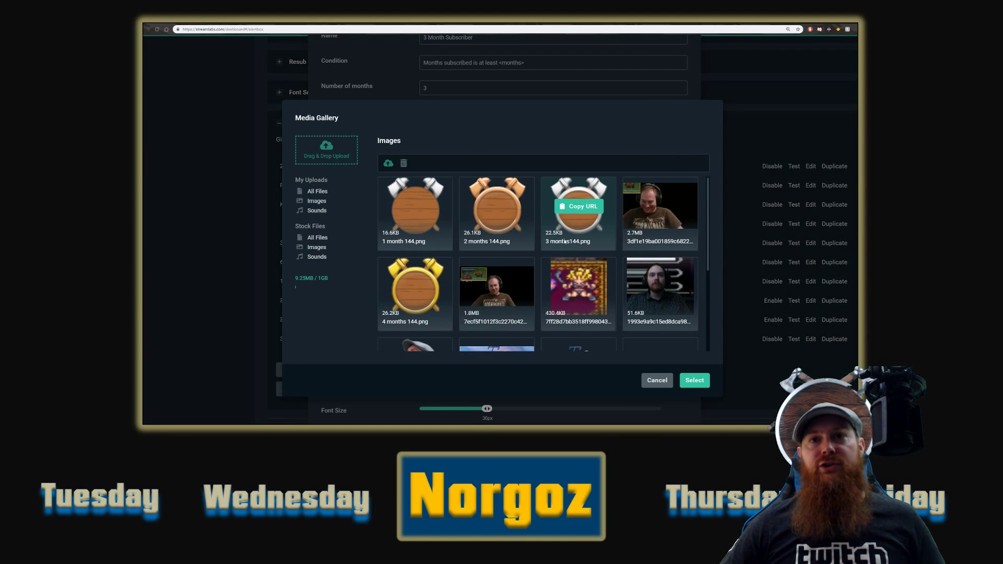
click(657, 381)
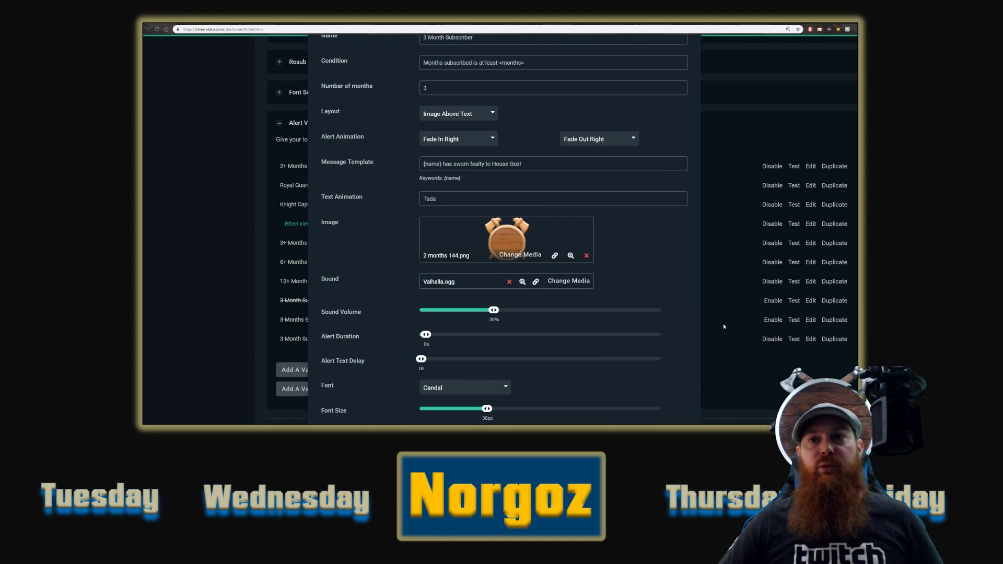
scroll(648, 318, down, 5)
click(632, 387)
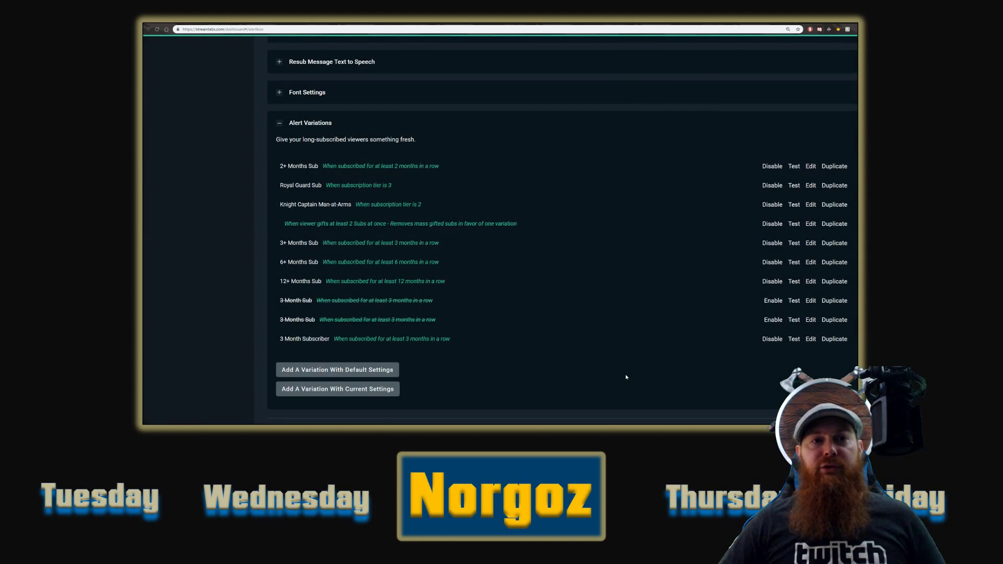
click(798, 244)
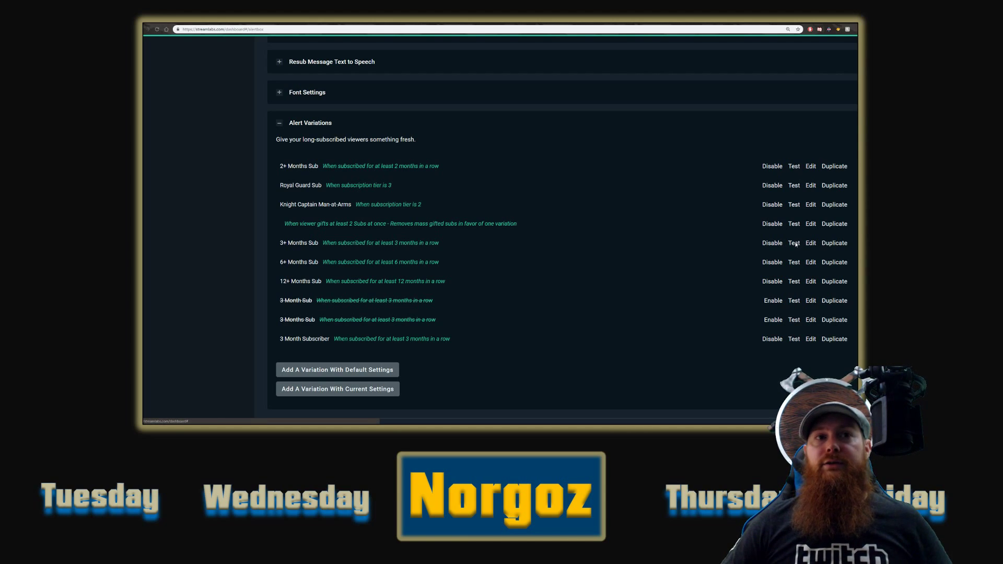
Test the 6+ and 12+ Months Sub alerts to compare shields, then return to the main alert settings
click(795, 263)
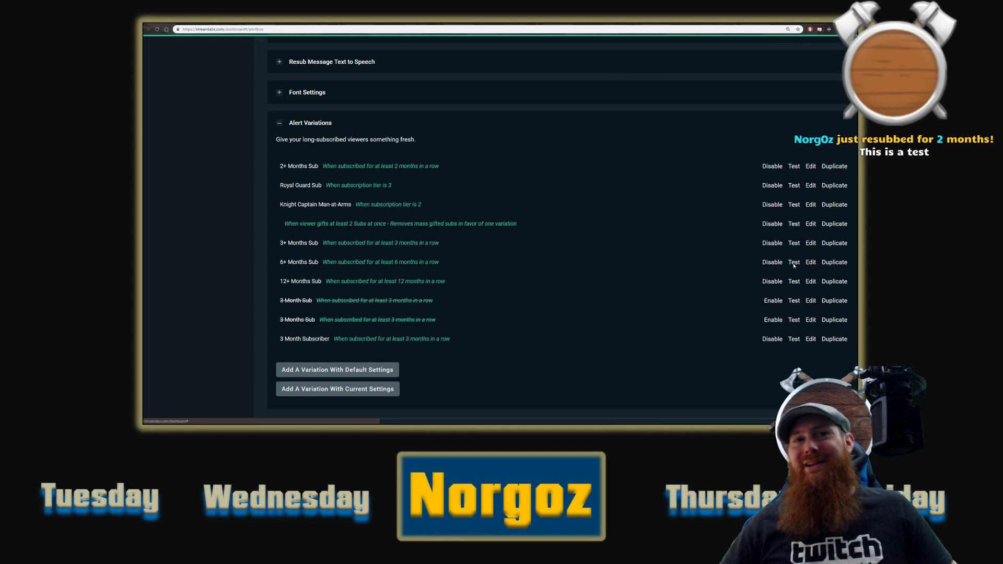
click(794, 281)
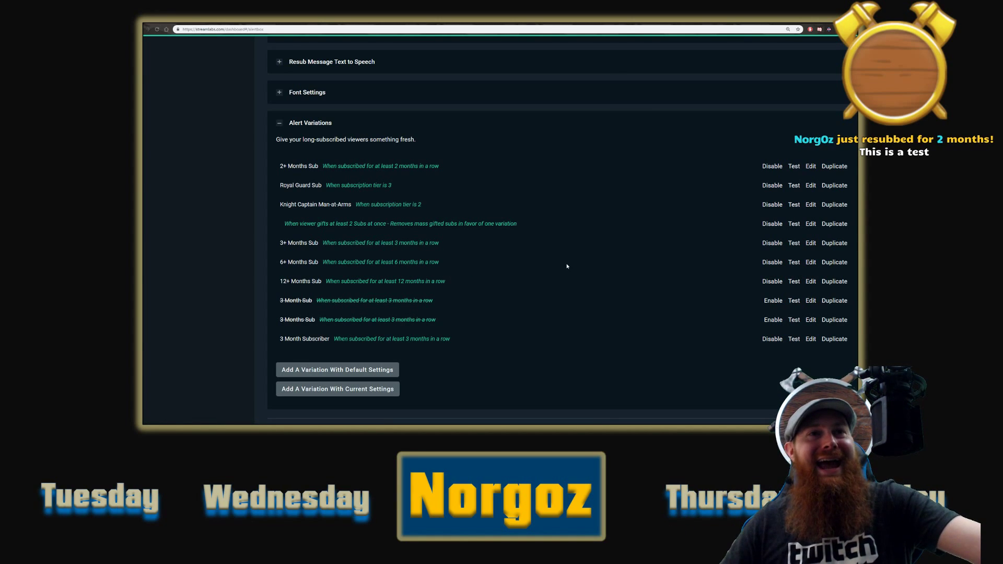
scroll(567, 266, up, 10)
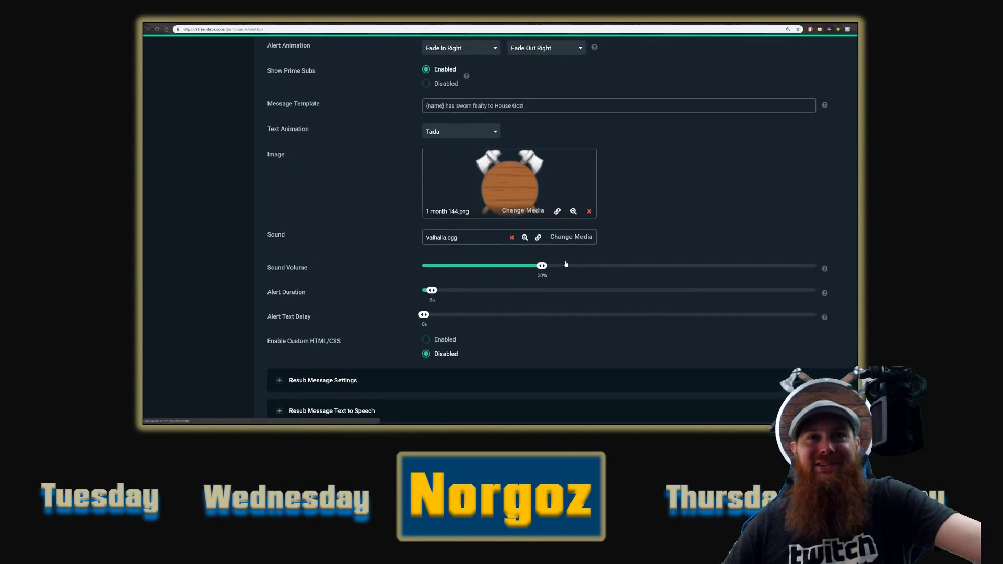